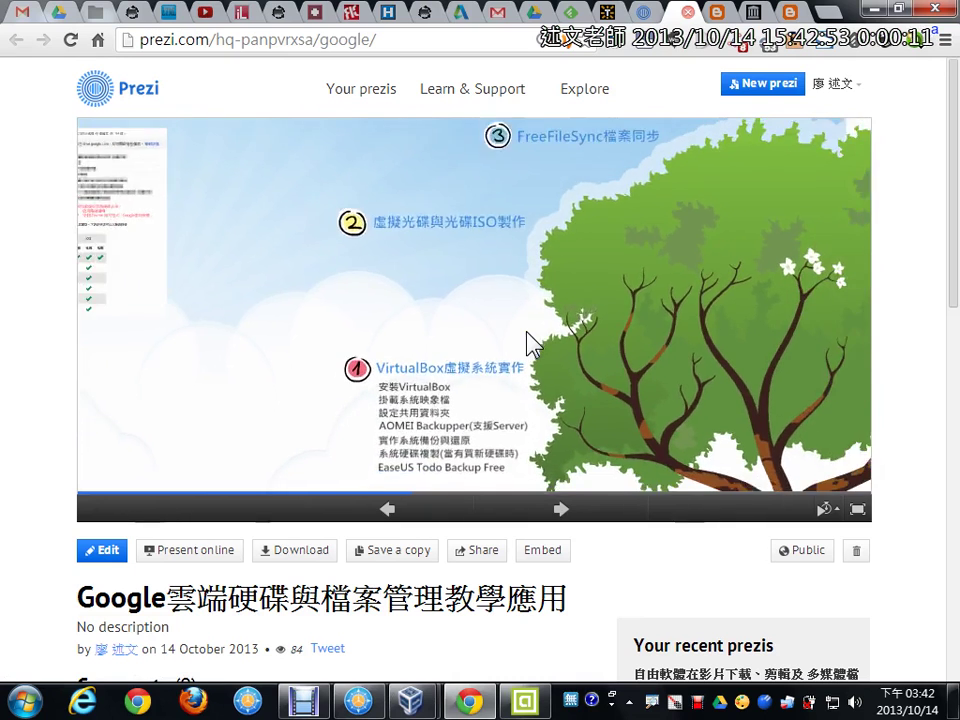
# Pan across the Prezi tree presentation and zoom in on section 1, VirtualBox虛擬系統實作.
pyautogui.click(612, 270)
pyautogui.moveTo(612, 268); pyautogui.dragTo(501, 334)
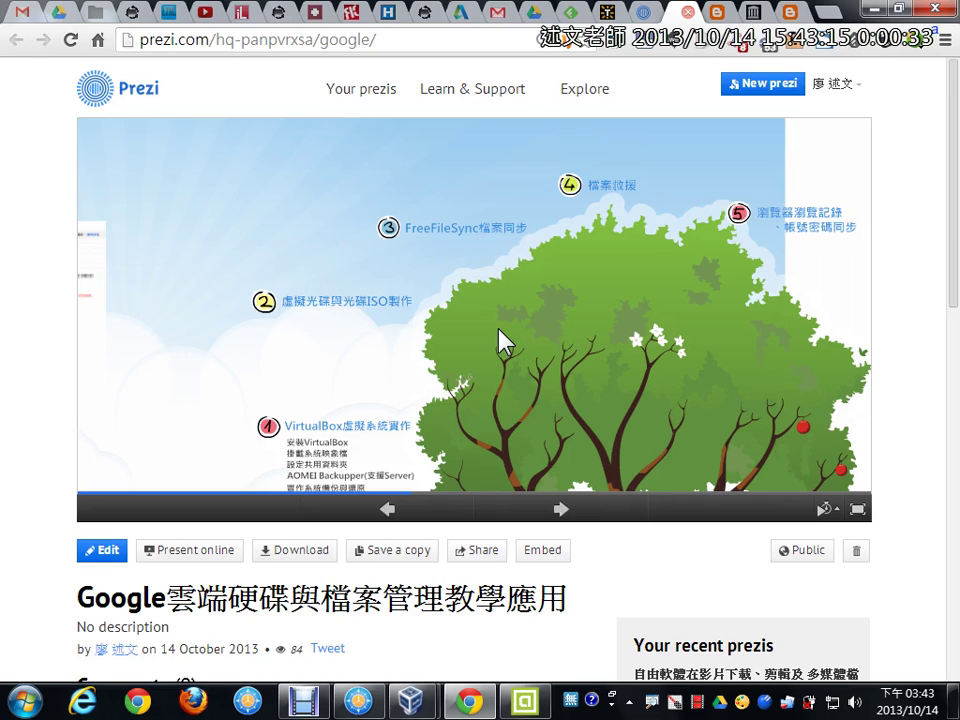
pyautogui.click(334, 464)
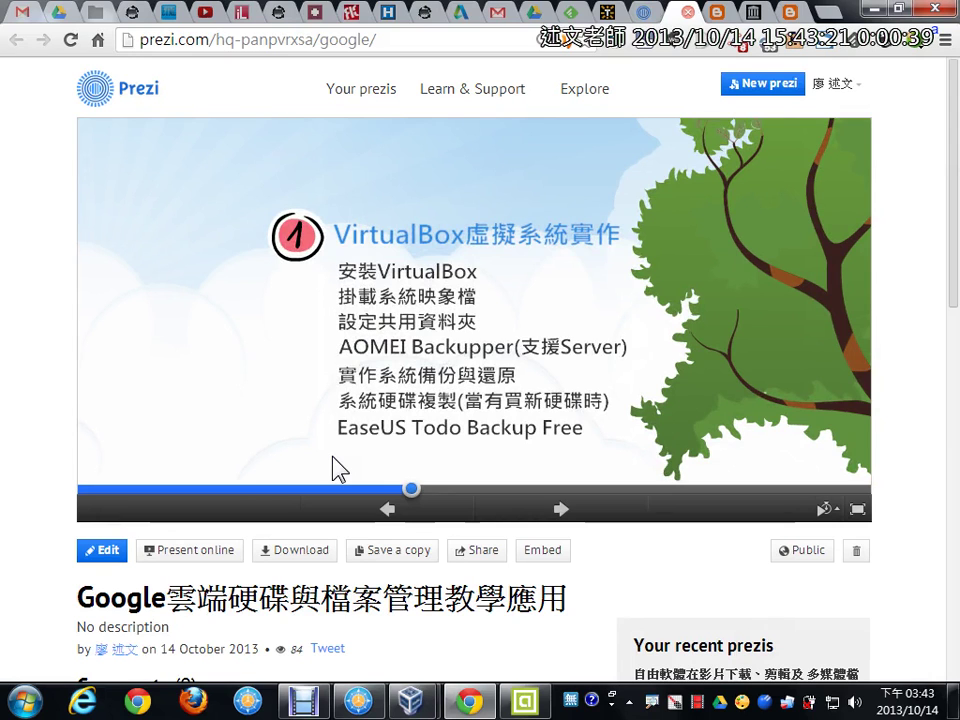
# Look over the VirtualBox manager and the running Windows XP SP3測試用 virtual machine, and return to the Prezi presentation.
pyautogui.moveTo(408, 698)
pyautogui.click(358, 626)
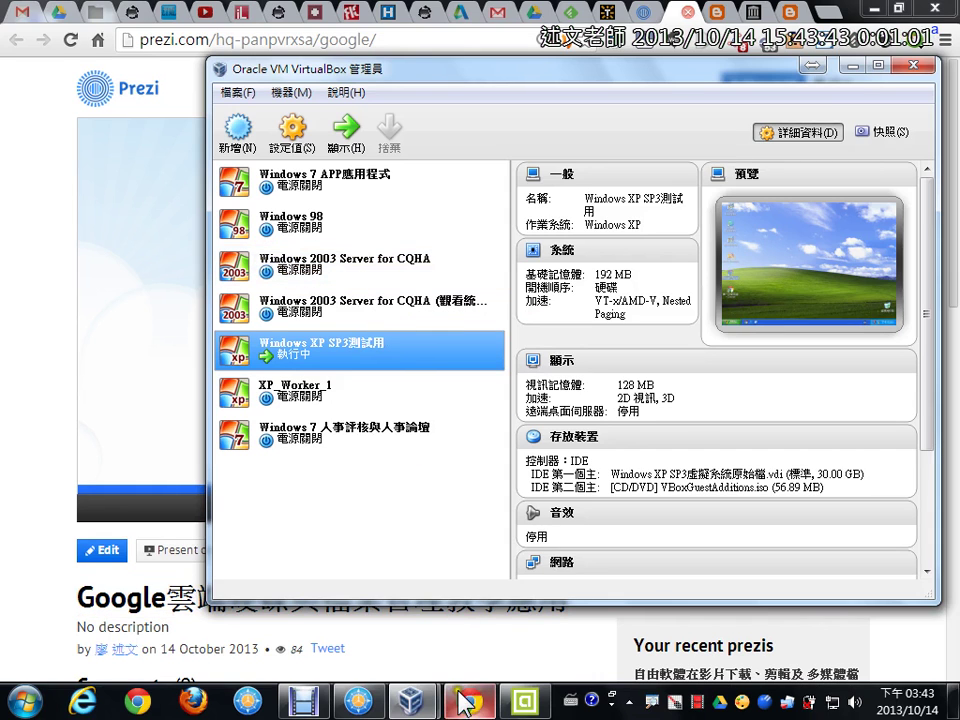
pyautogui.click(411, 699)
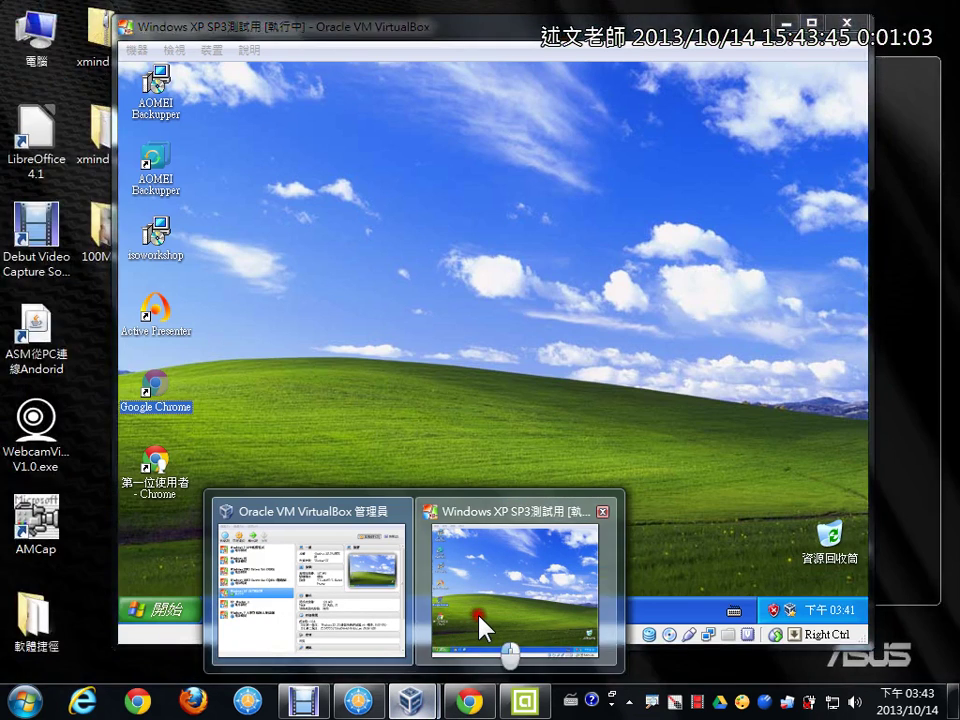
pyautogui.click(480, 628)
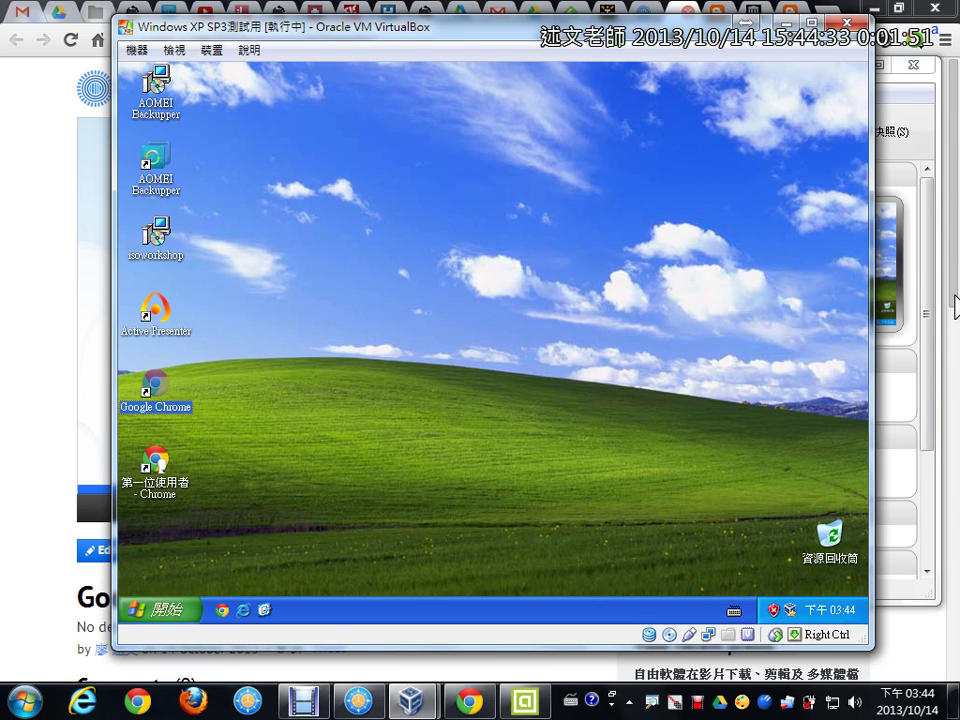
pyautogui.click(953, 305)
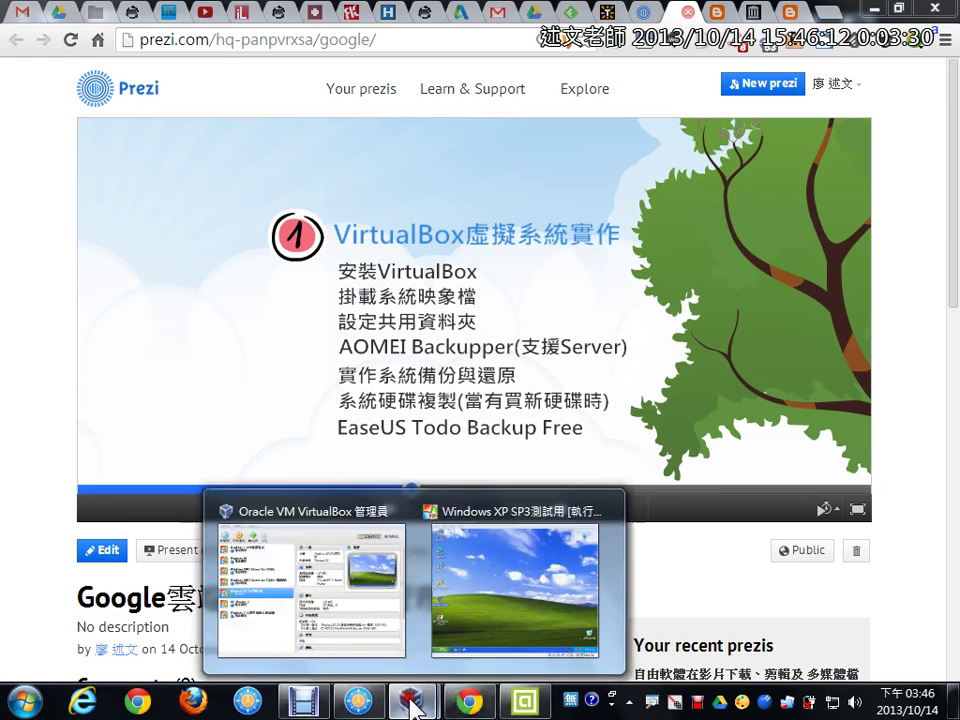
# Switch to the Windows XP SP3測試用 virtual machine, launch AOMEI Backupper and dismiss its new version notice.
pyautogui.click(489, 574)
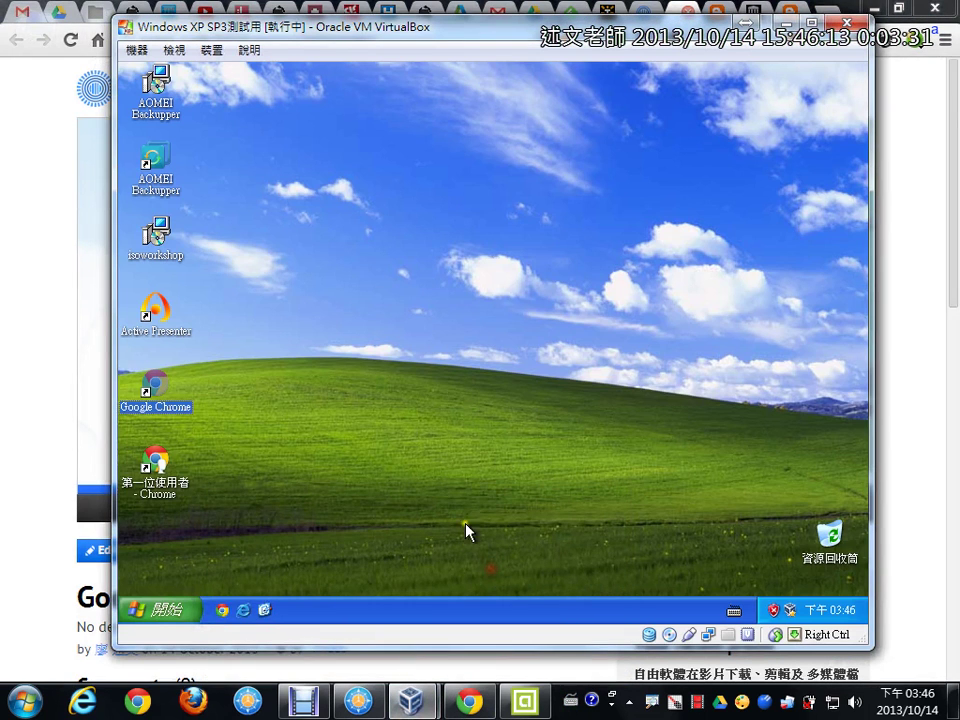
pyautogui.click(158, 160)
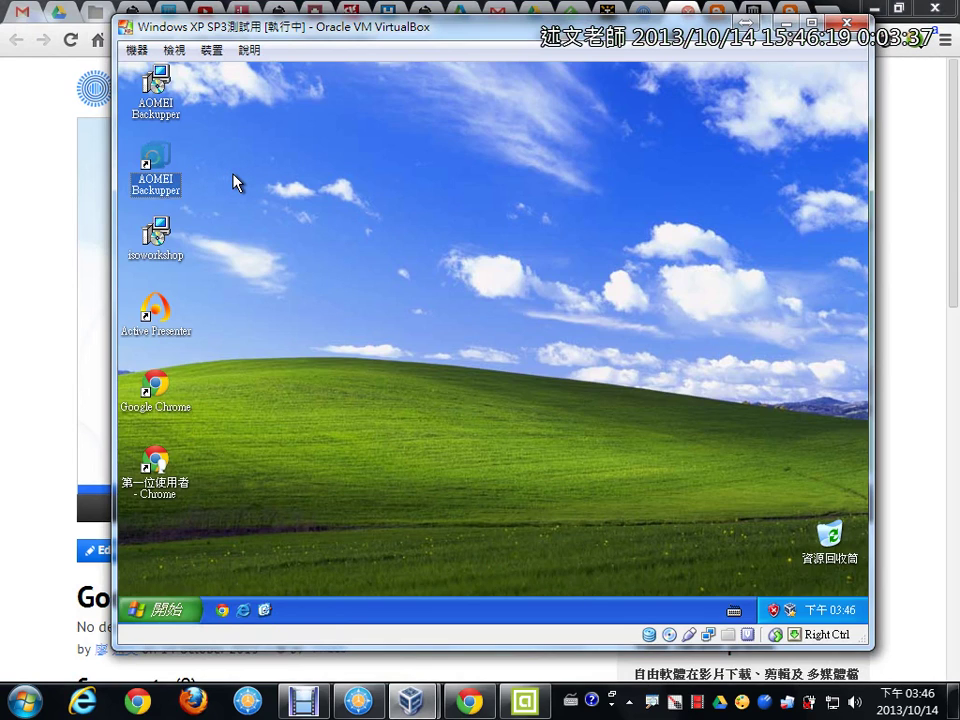
pyautogui.doubleClick(158, 163)
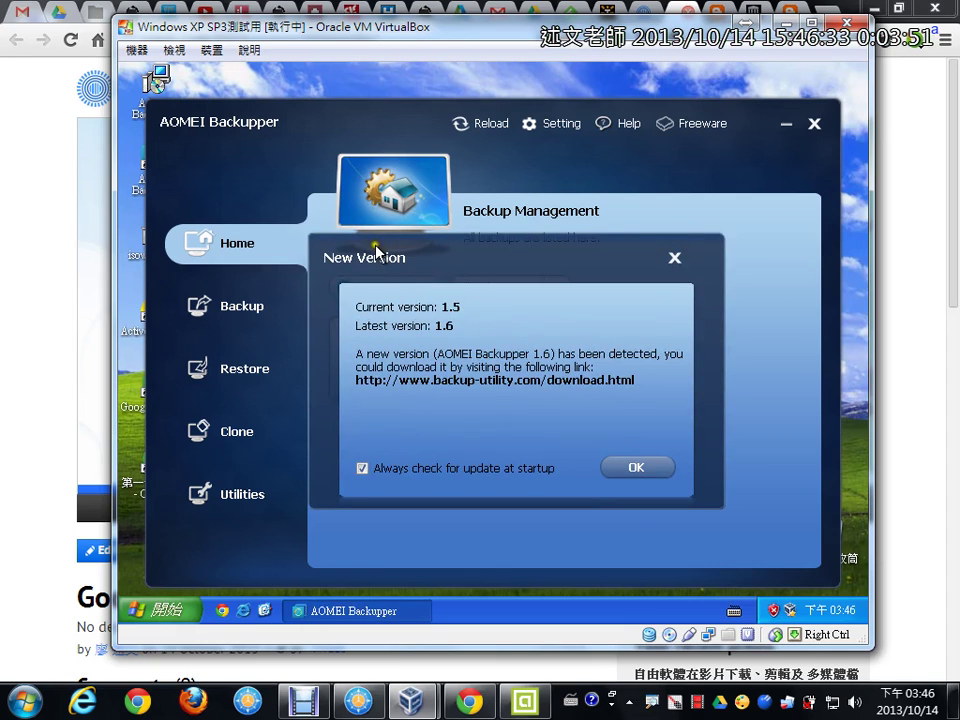
pyautogui.click(636, 468)
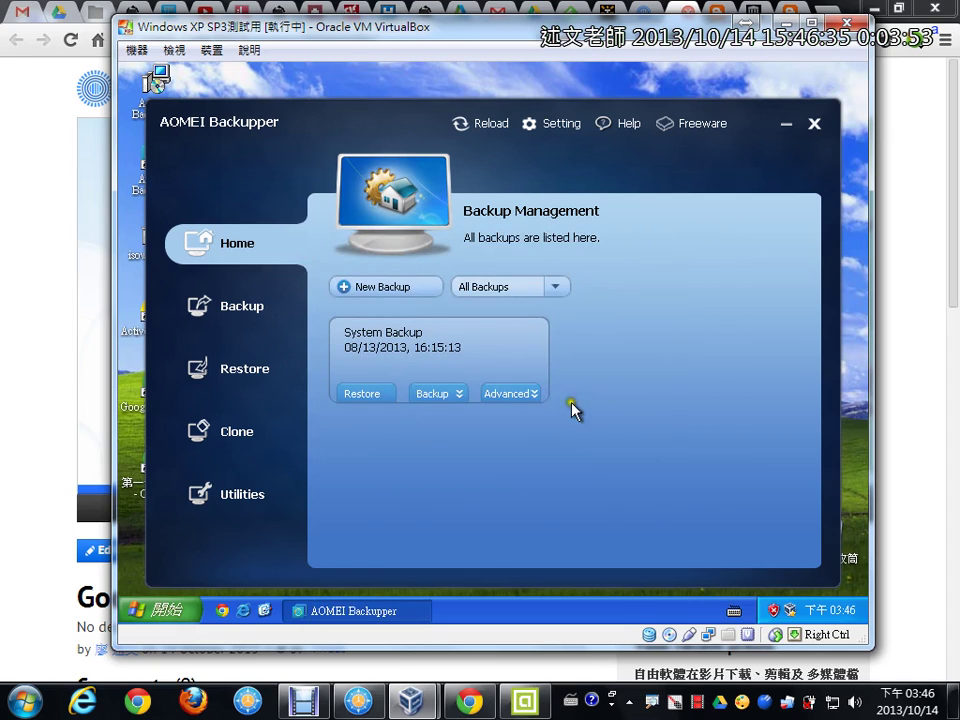
# Review the setup of a new System Backup task, covering source drive C: and the destination path, and return to the backup overview.
pyautogui.click(397, 290)
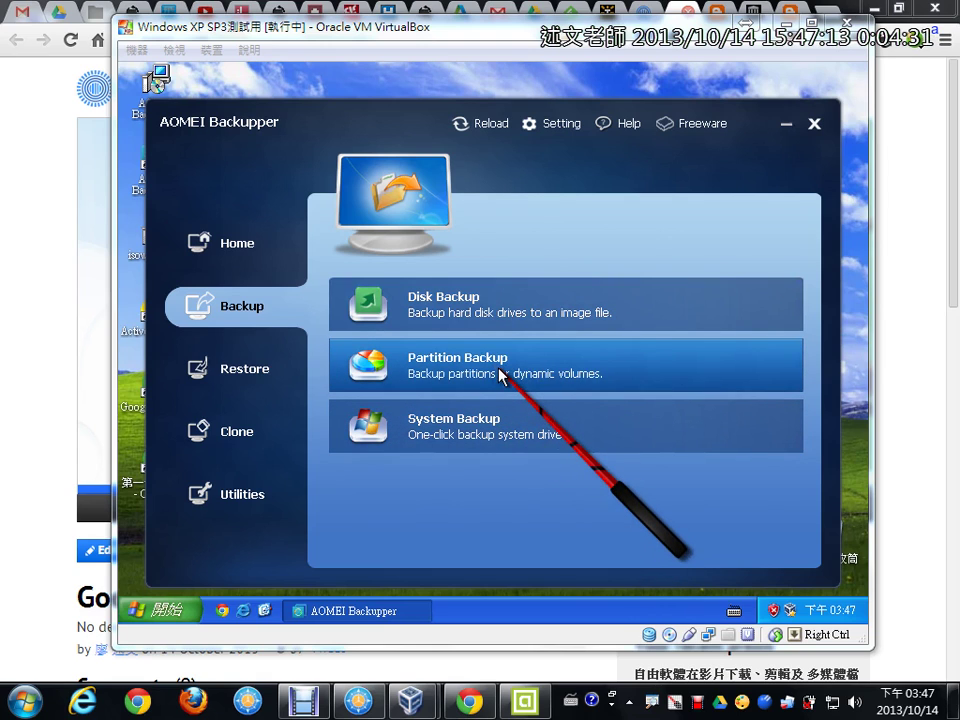
pyautogui.click(497, 441)
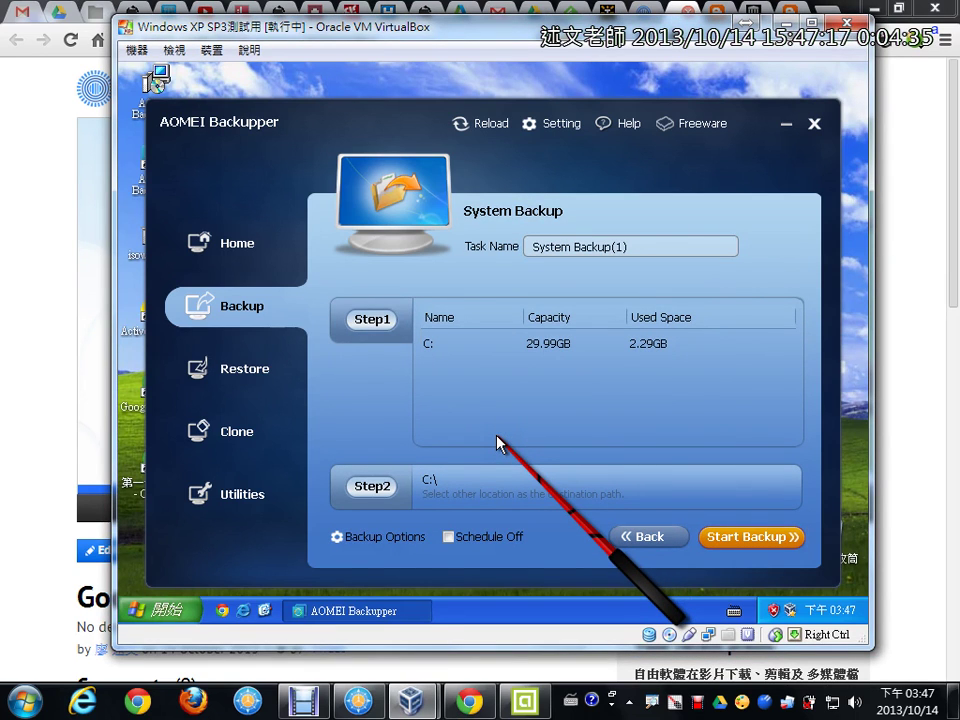
pyautogui.click(455, 344)
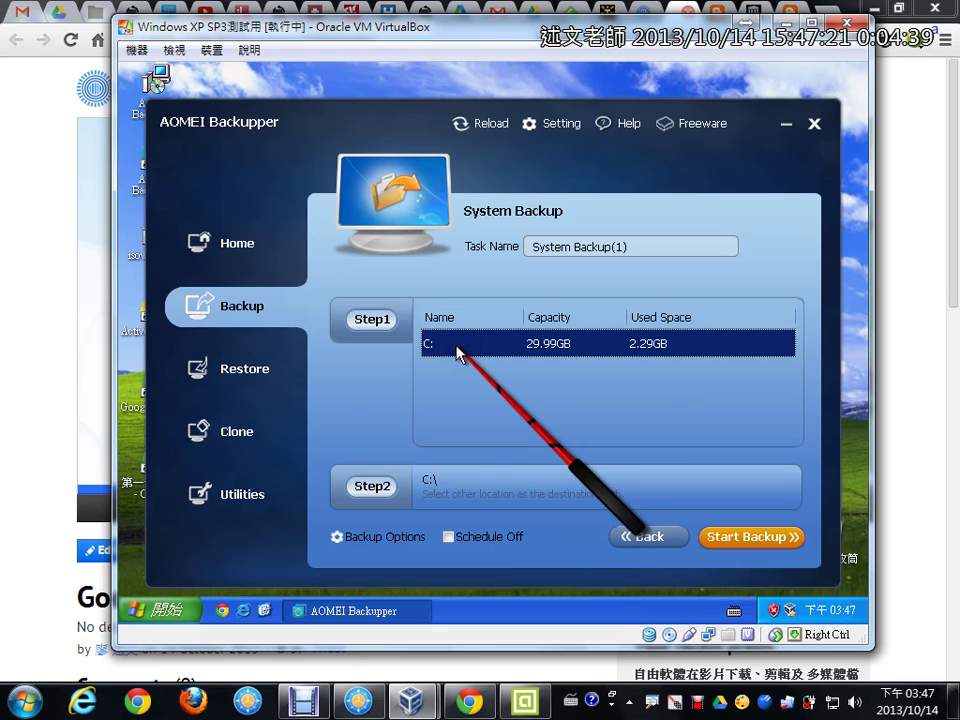
pyautogui.click(445, 480)
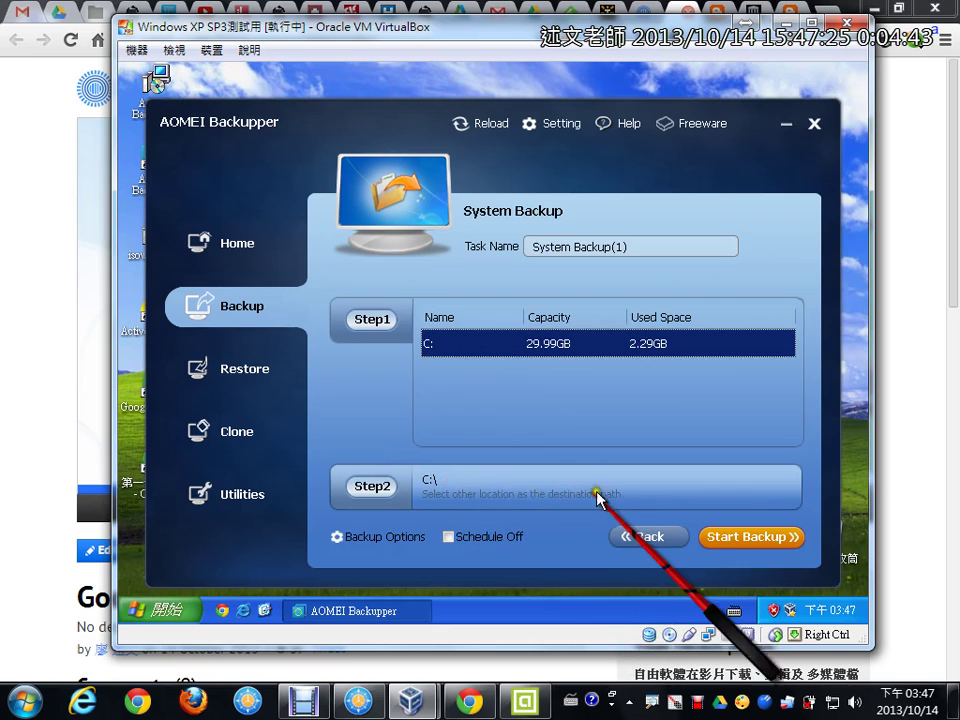
pyautogui.click(716, 538)
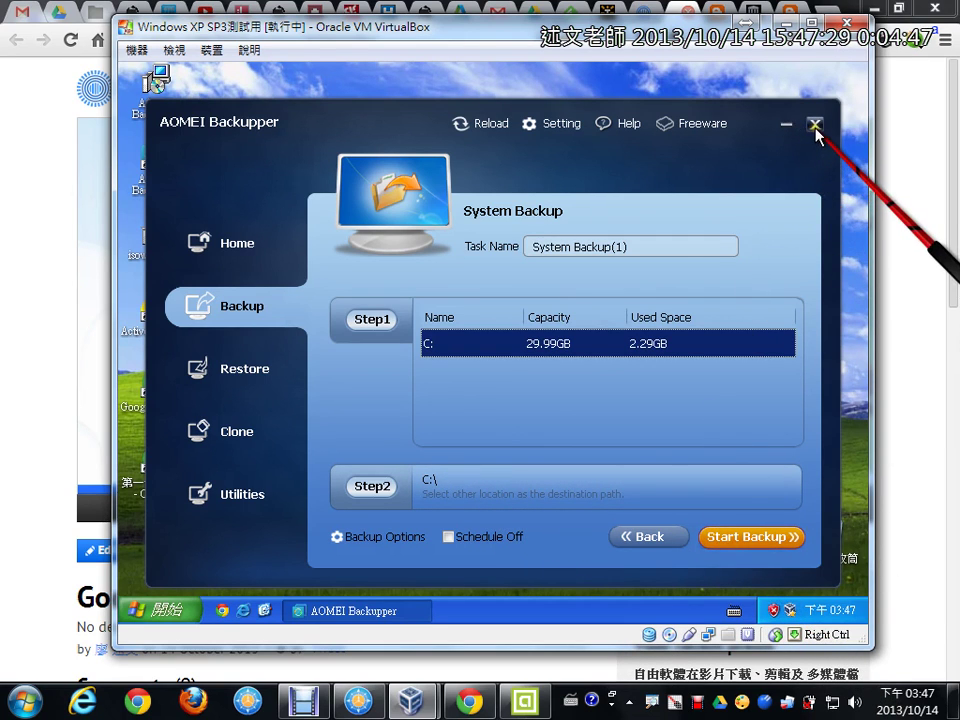
pyautogui.click(242, 268)
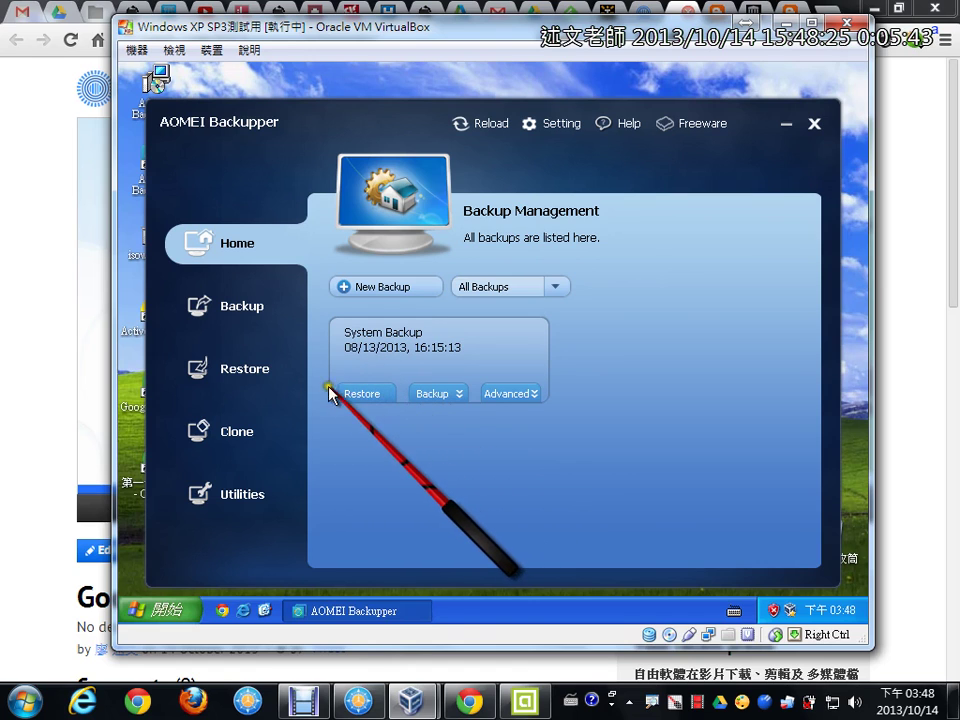
# Try to explore the existing System Backup image with the Explore Image utility and close the resulting dialog.
pyautogui.click(253, 497)
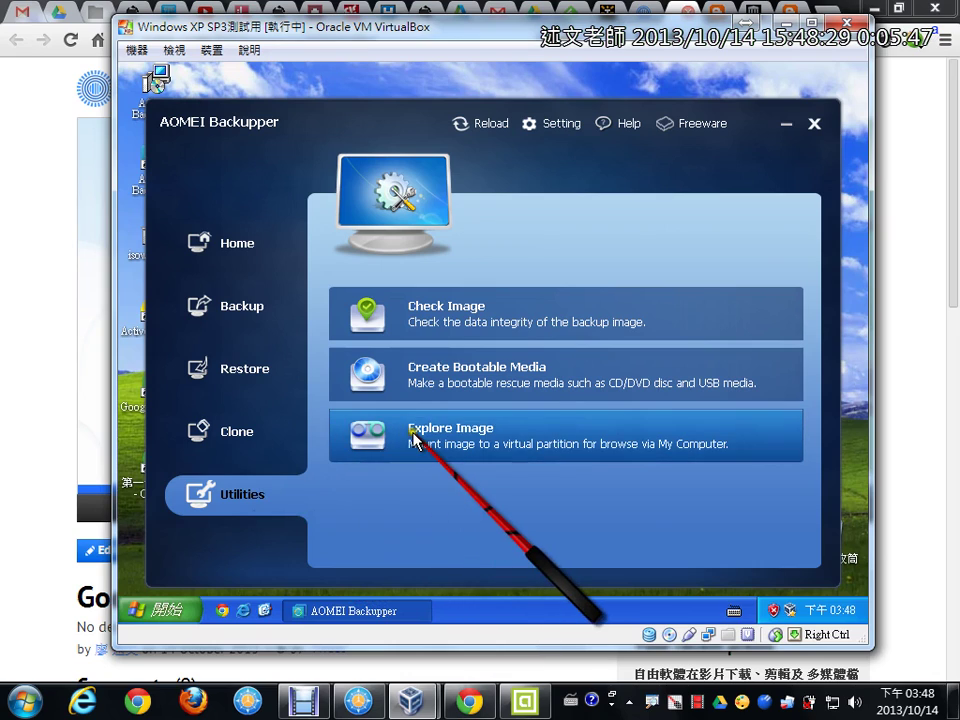
pyautogui.click(498, 434)
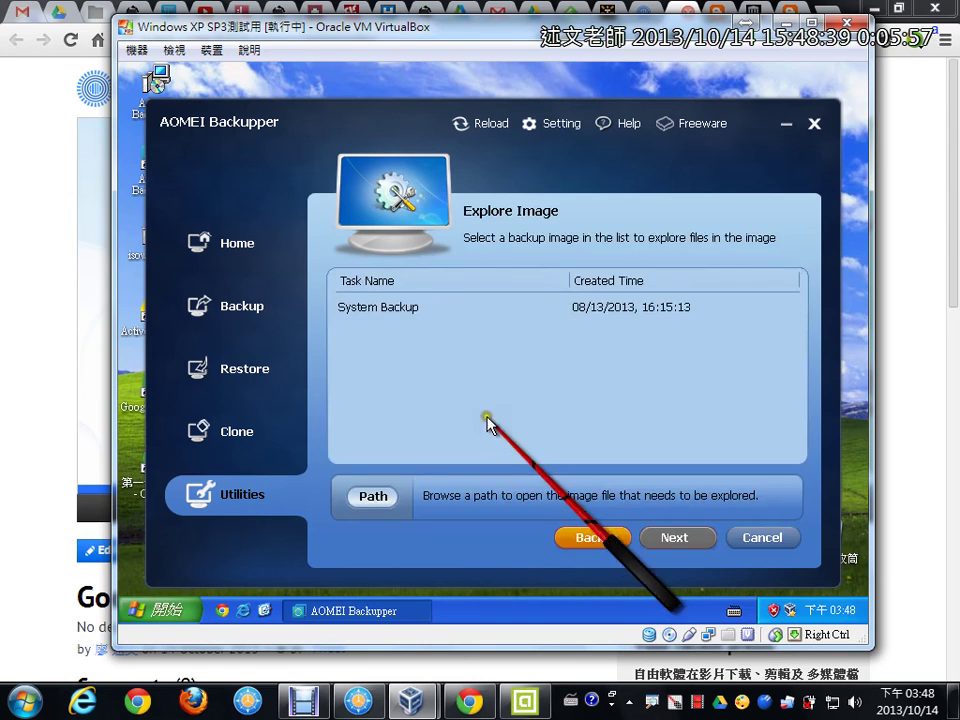
pyautogui.click(420, 311)
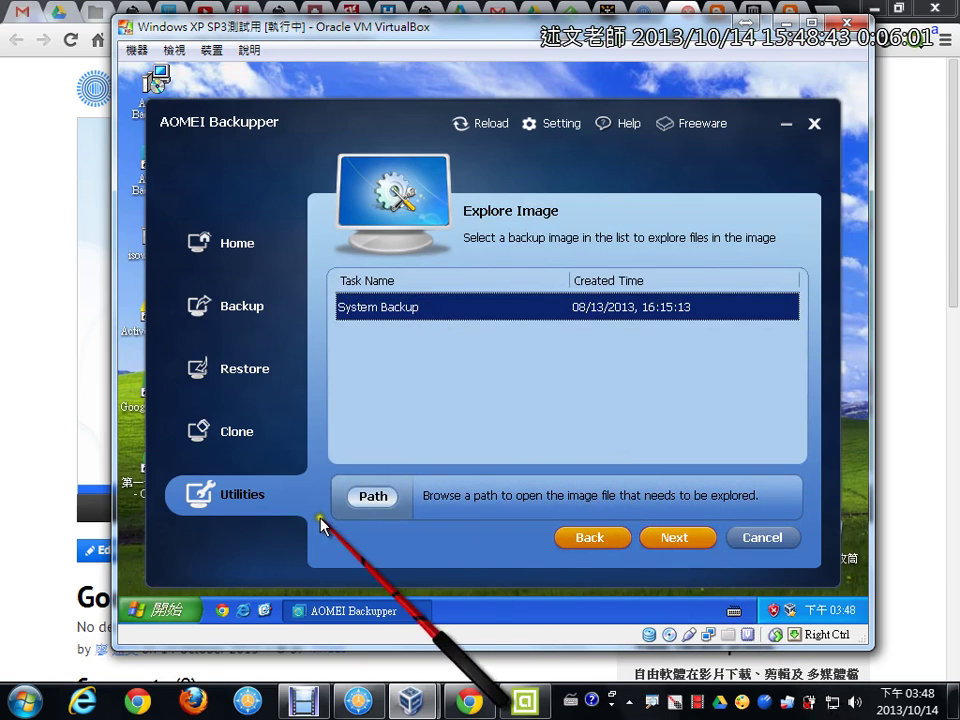
pyautogui.click(374, 497)
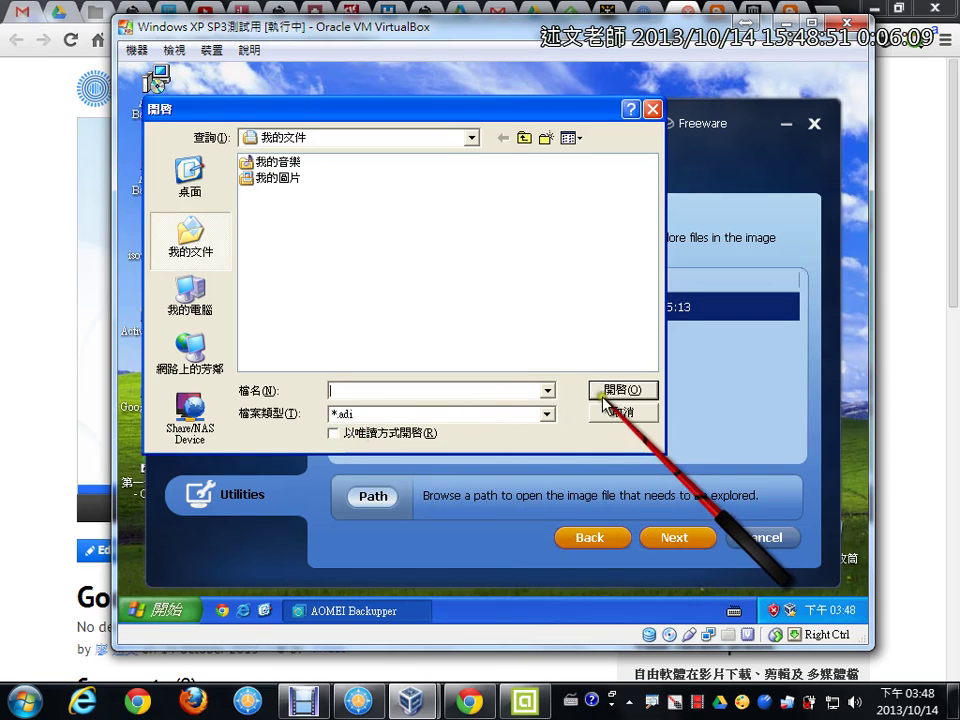
pyautogui.click(622, 412)
pyautogui.click(664, 541)
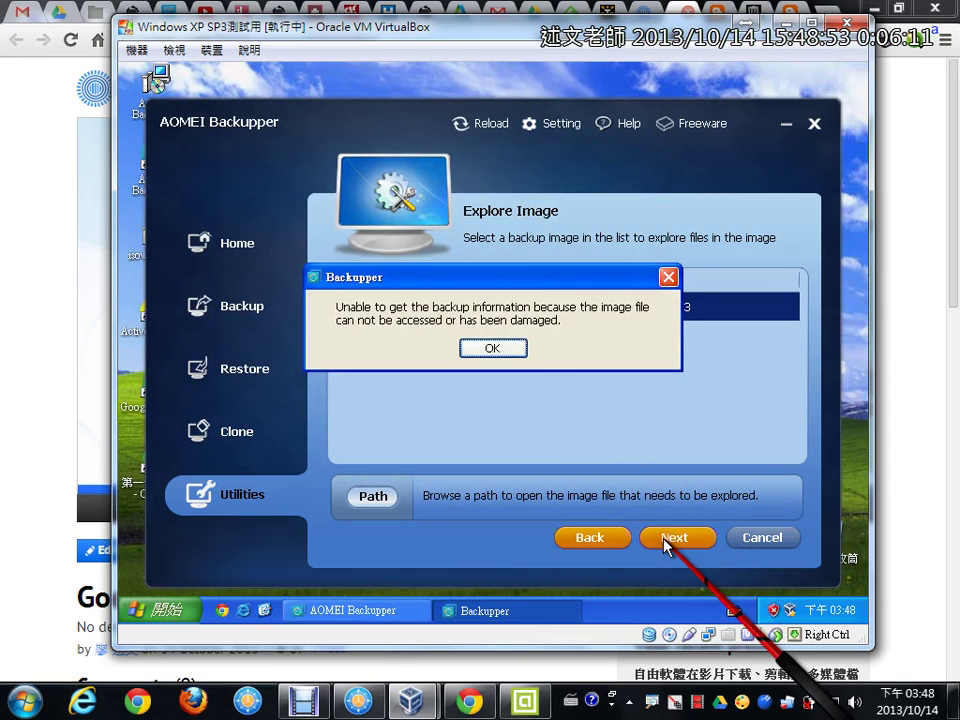
pyautogui.click(503, 348)
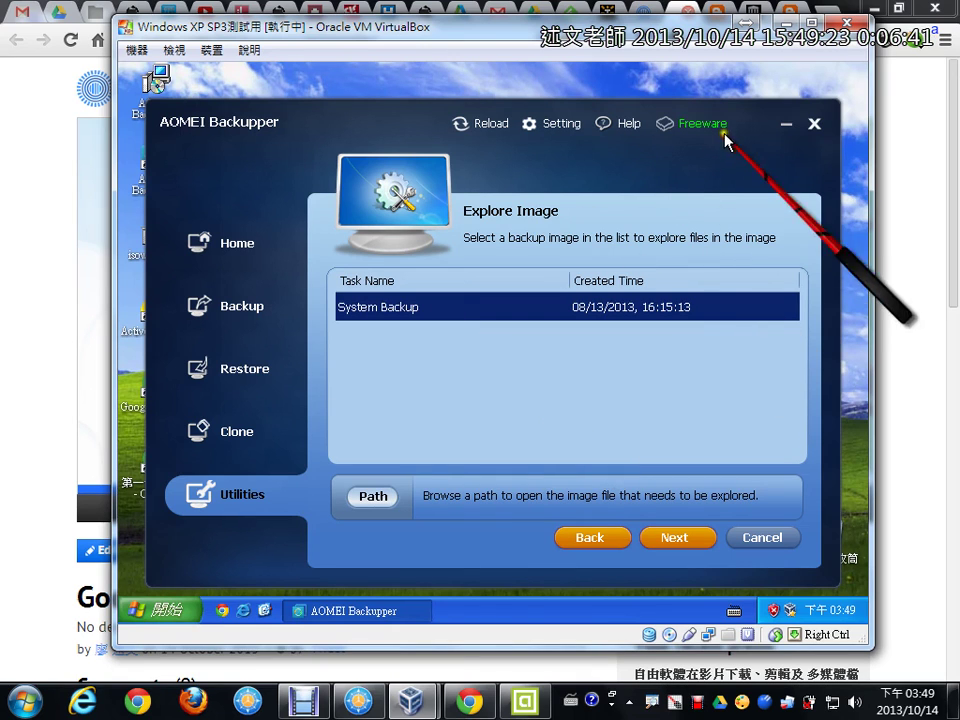
# Close AOMEI Backupper and minimize the virtual machine window.
pyautogui.click(814, 125)
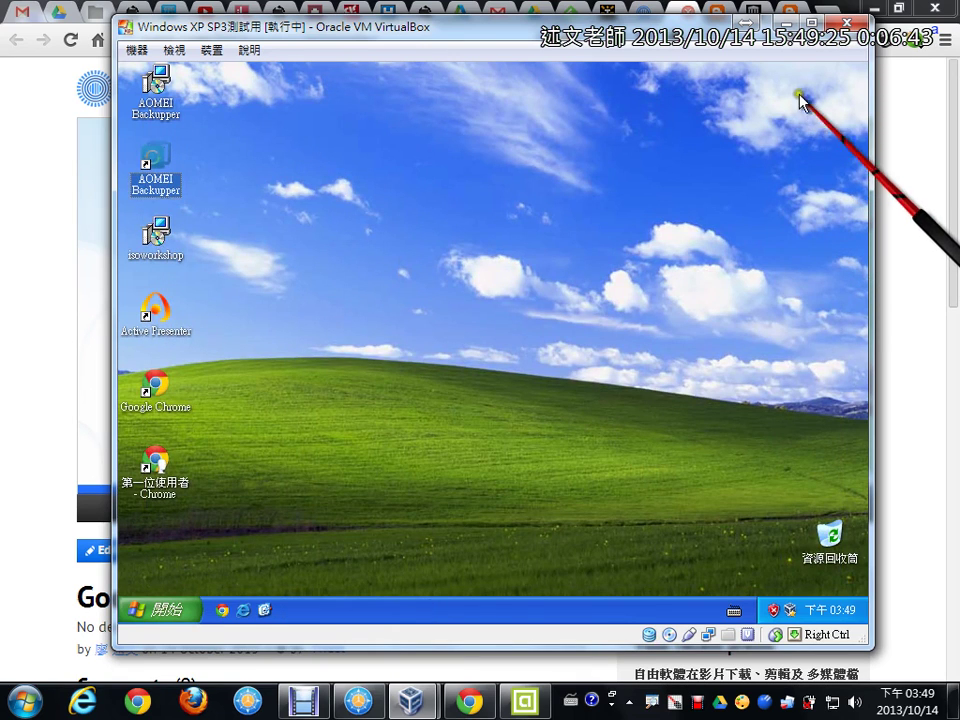
pyautogui.click(789, 38)
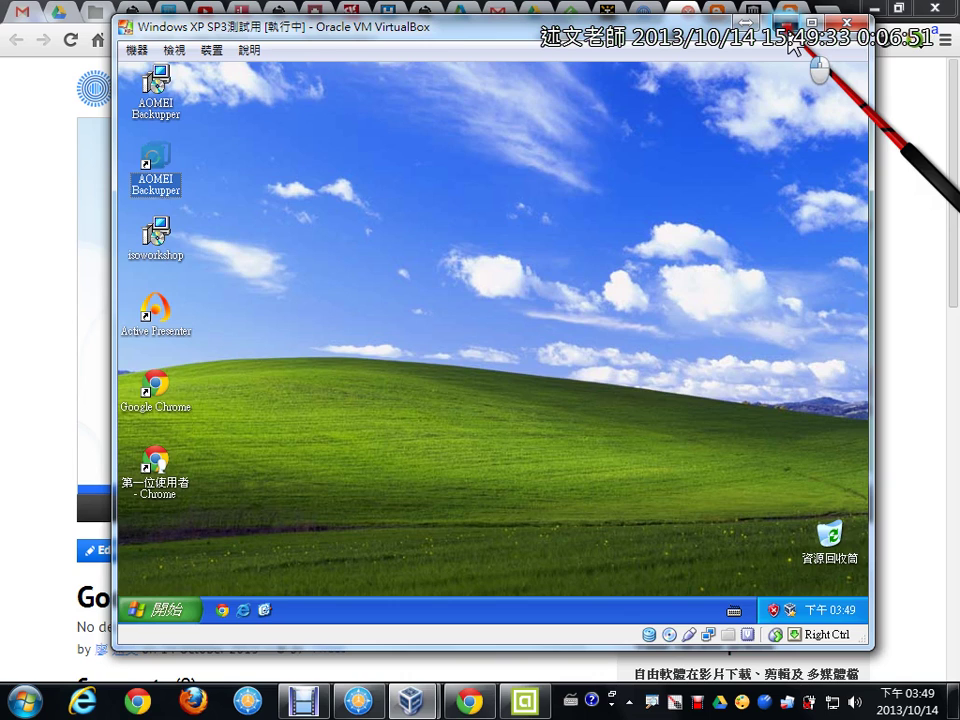
pyautogui.click(789, 24)
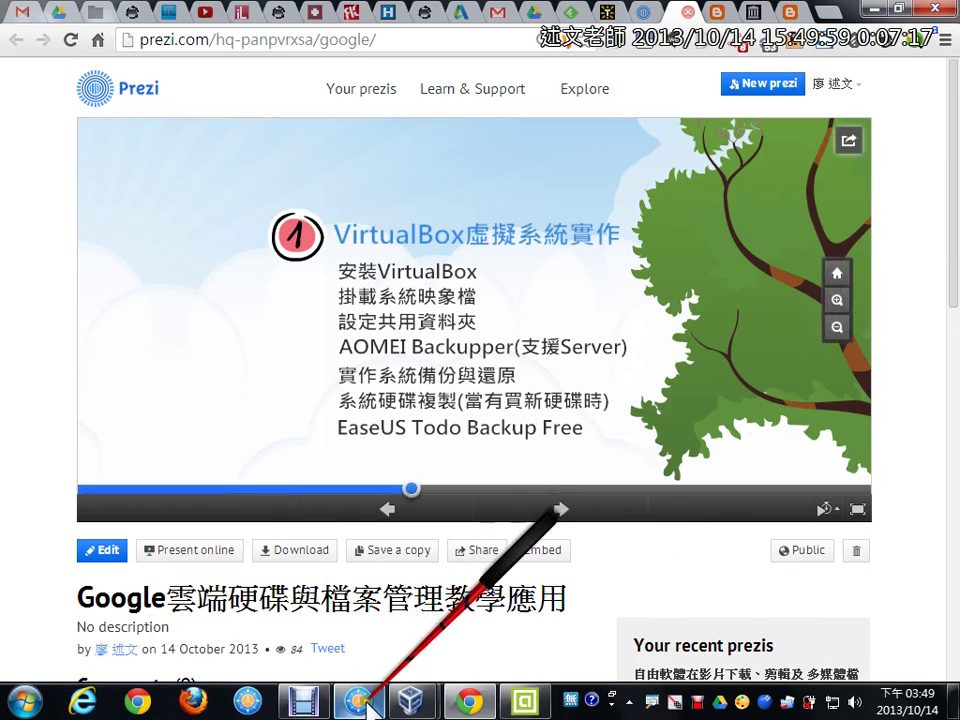
# Open the host computer's drive overview and play the UKULELE_24 disc in DVD drive E:.
pyautogui.moveTo(366, 704)
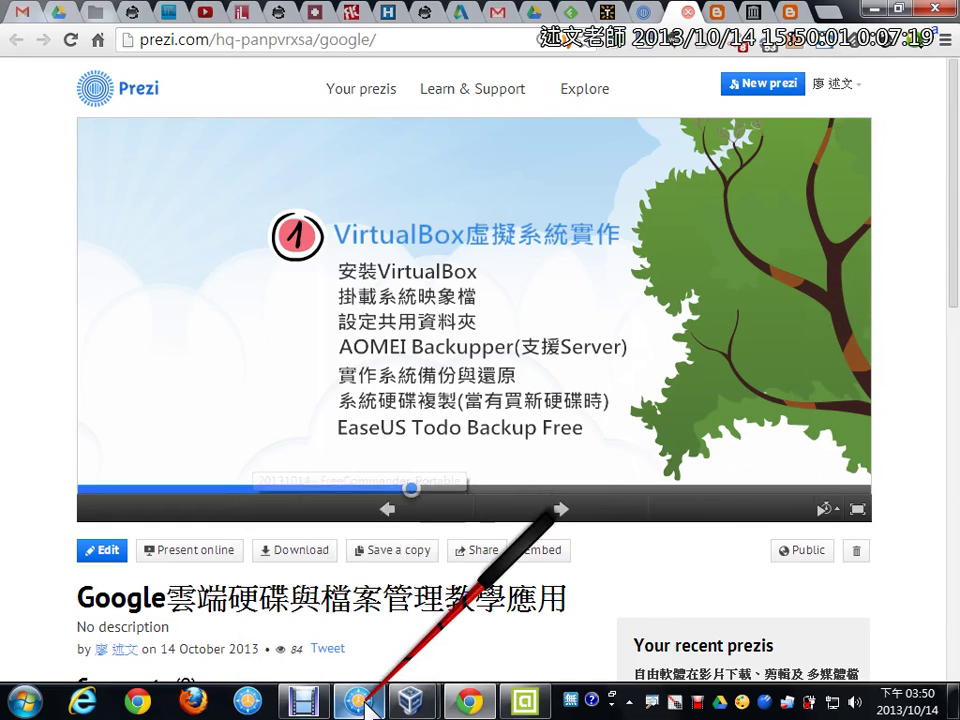
pyautogui.click(368, 705)
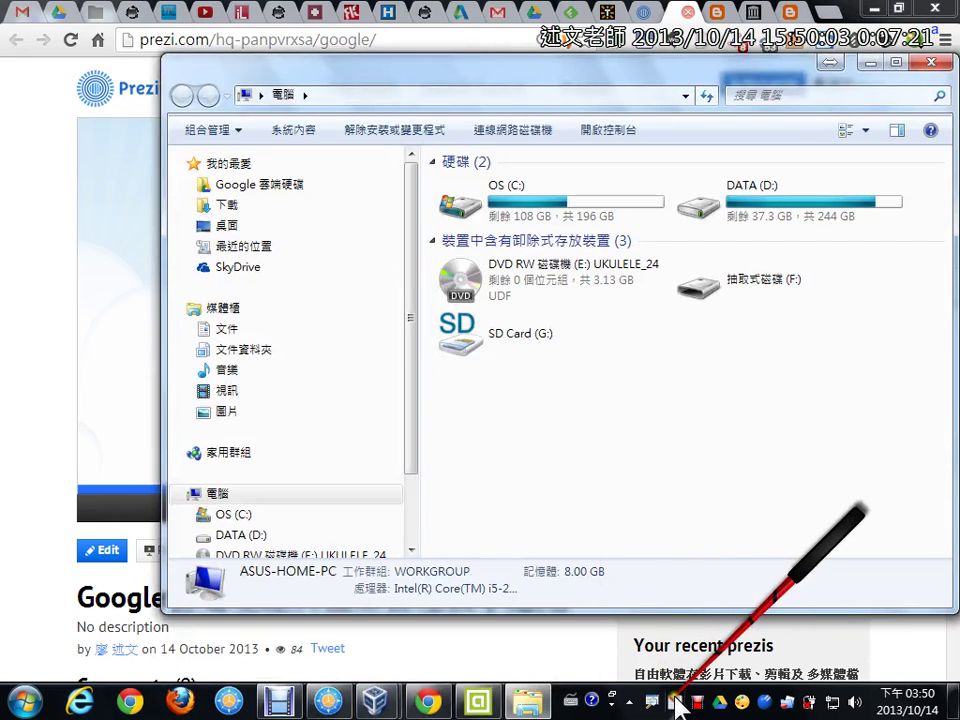
pyautogui.click(527, 275)
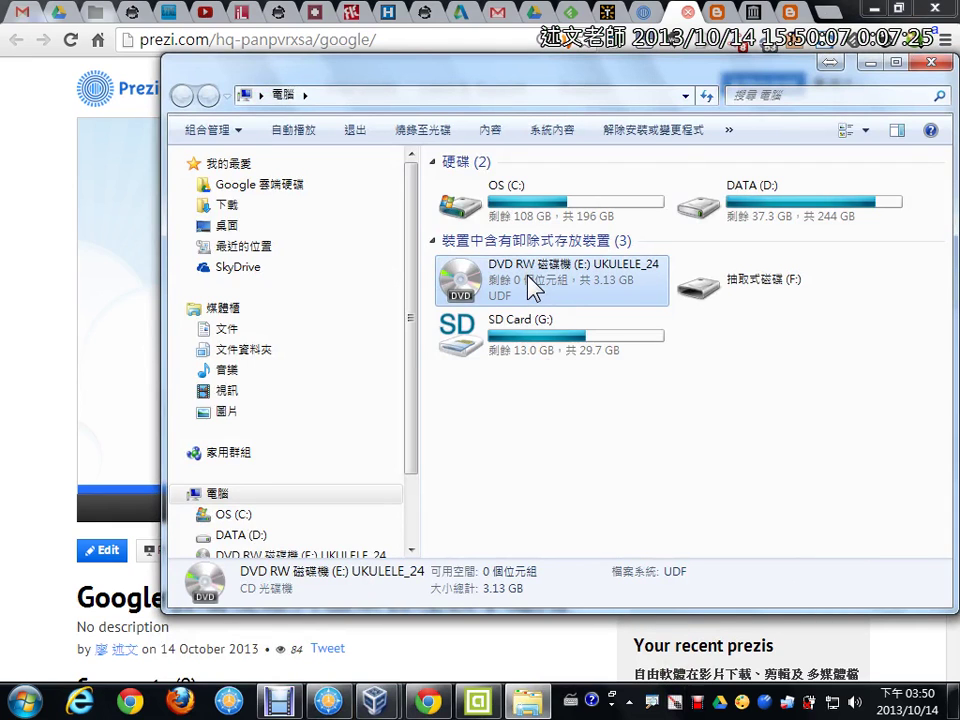
pyautogui.rightClick(528, 275)
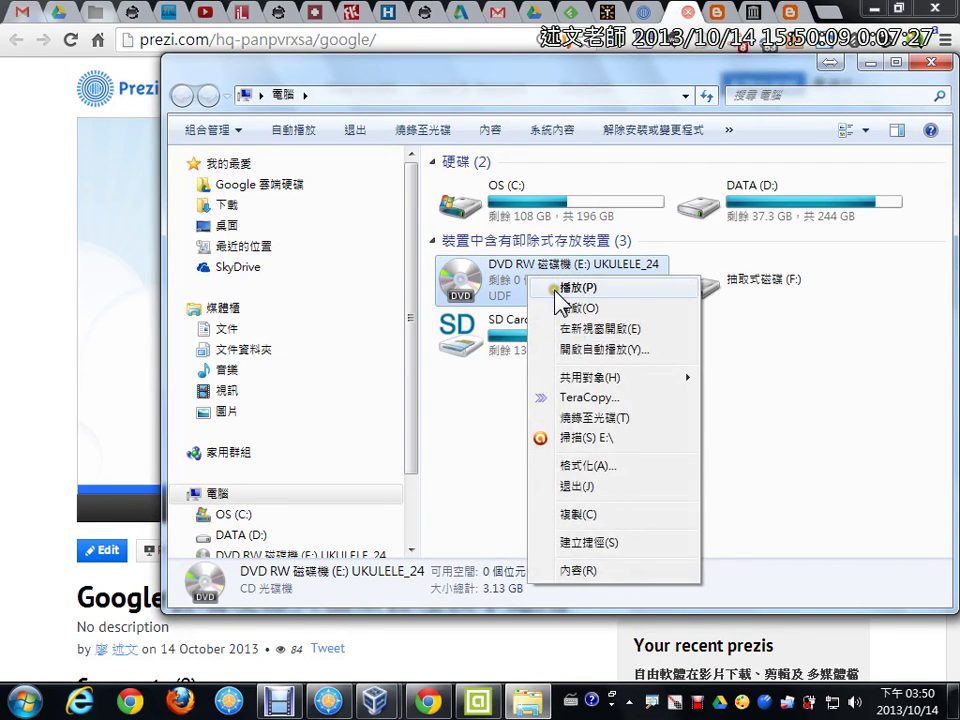
pyautogui.click(558, 285)
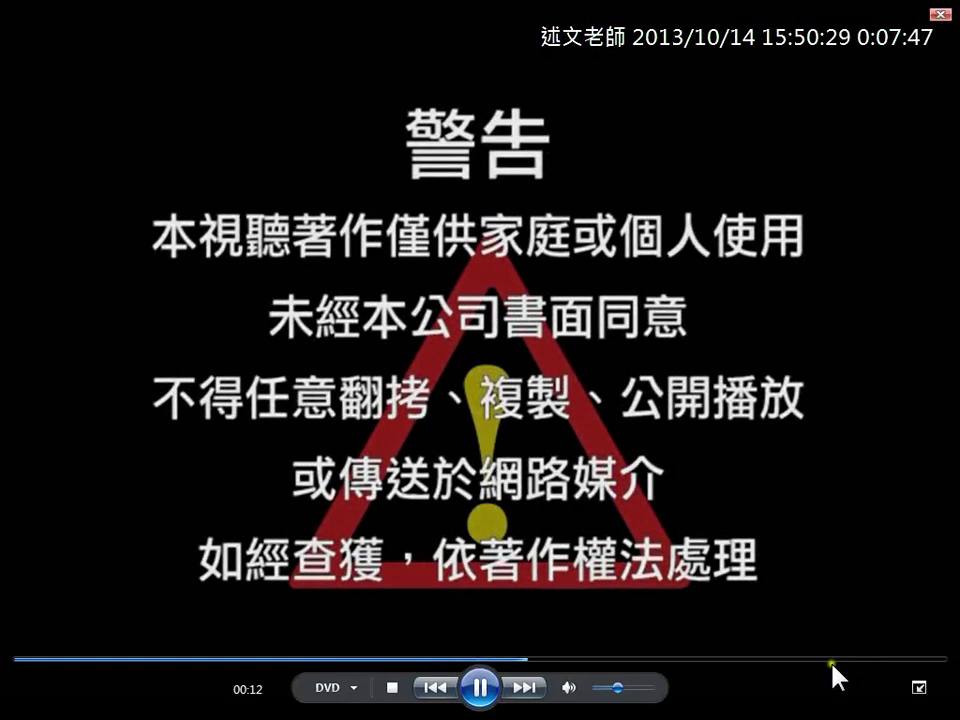
# Skip past the DVD's opening copyright warning and close the media player.
pyautogui.click(829, 658)
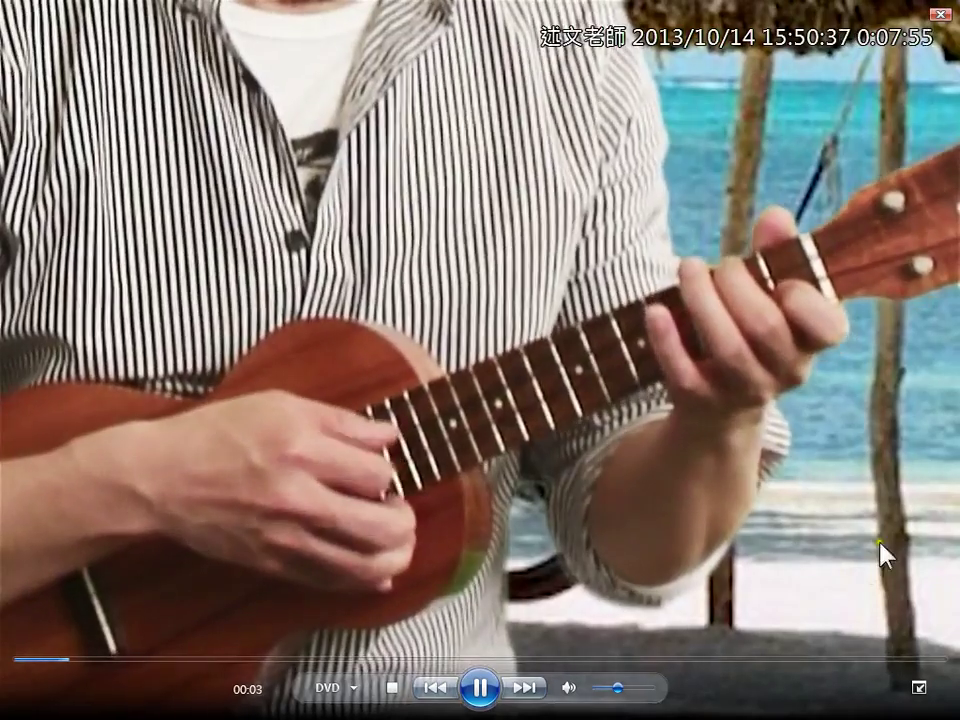
pyautogui.click(918, 687)
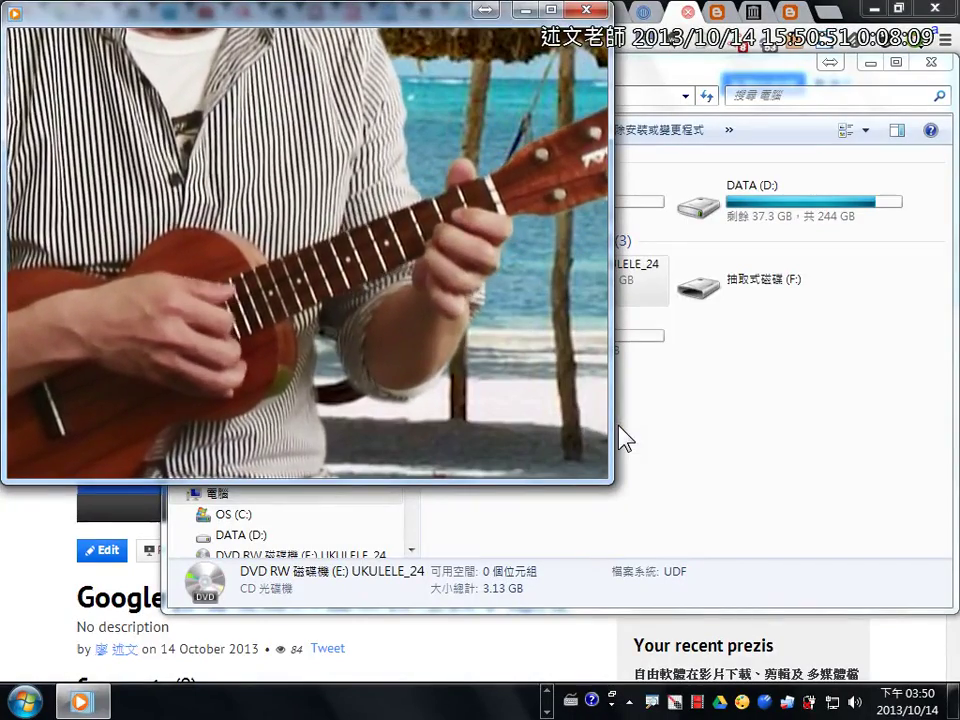
pyautogui.click(586, 9)
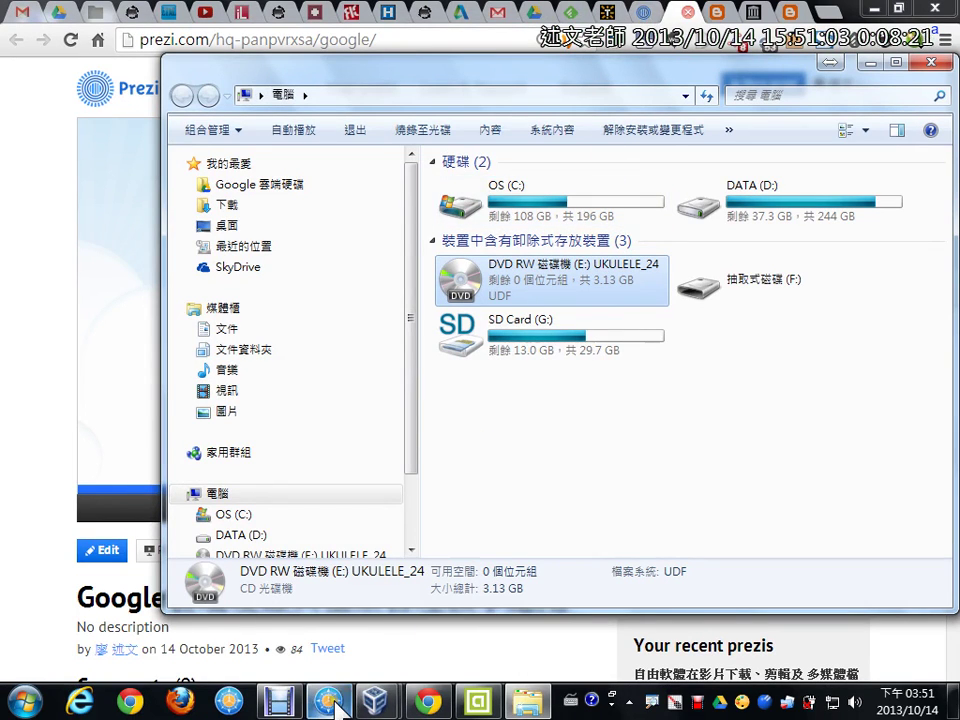
# Switch to FreeCommander and show the 嚴選免費軟體區 folder.
pyautogui.click(368, 700)
pyautogui.click(180, 105)
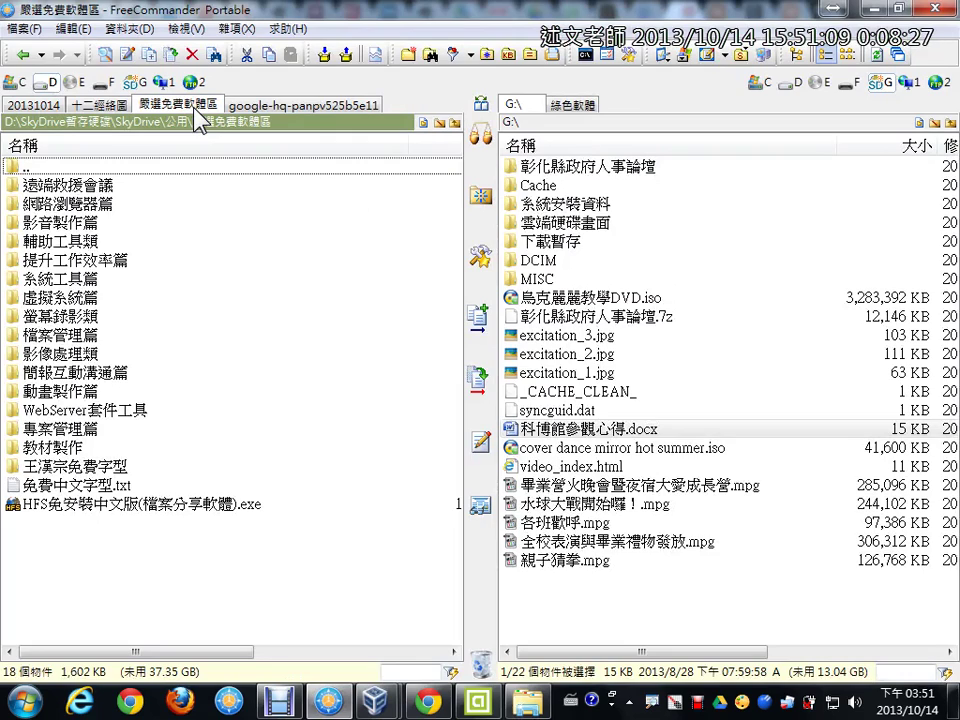
# Switch to Chrome and open the 免費軟體下載區 page of the harmonica80 blog.
pyautogui.click(428, 700)
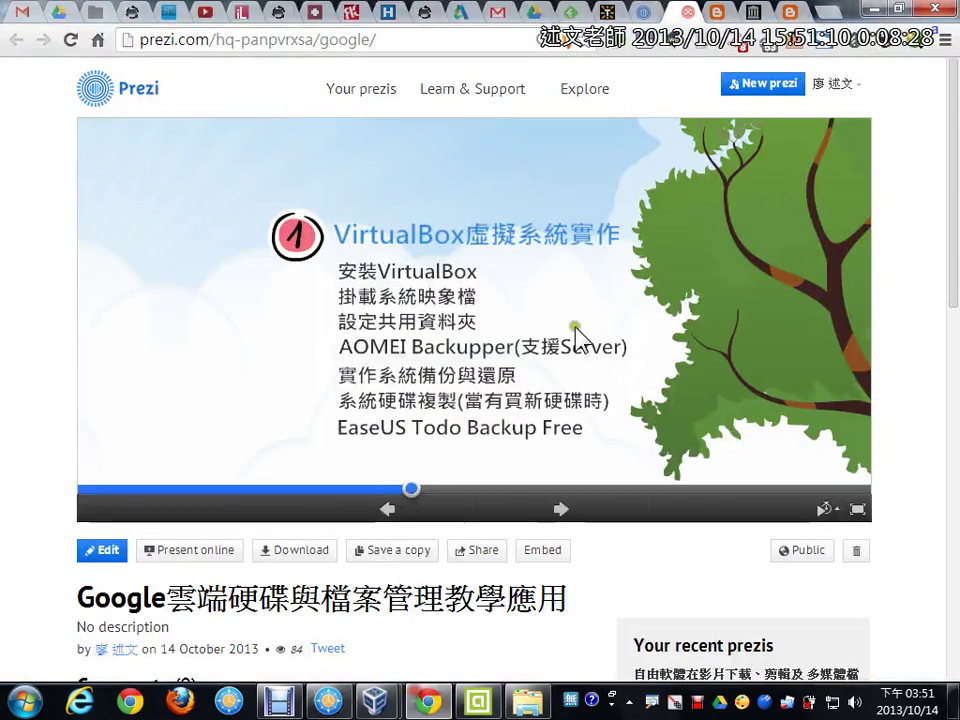
pyautogui.click(720, 13)
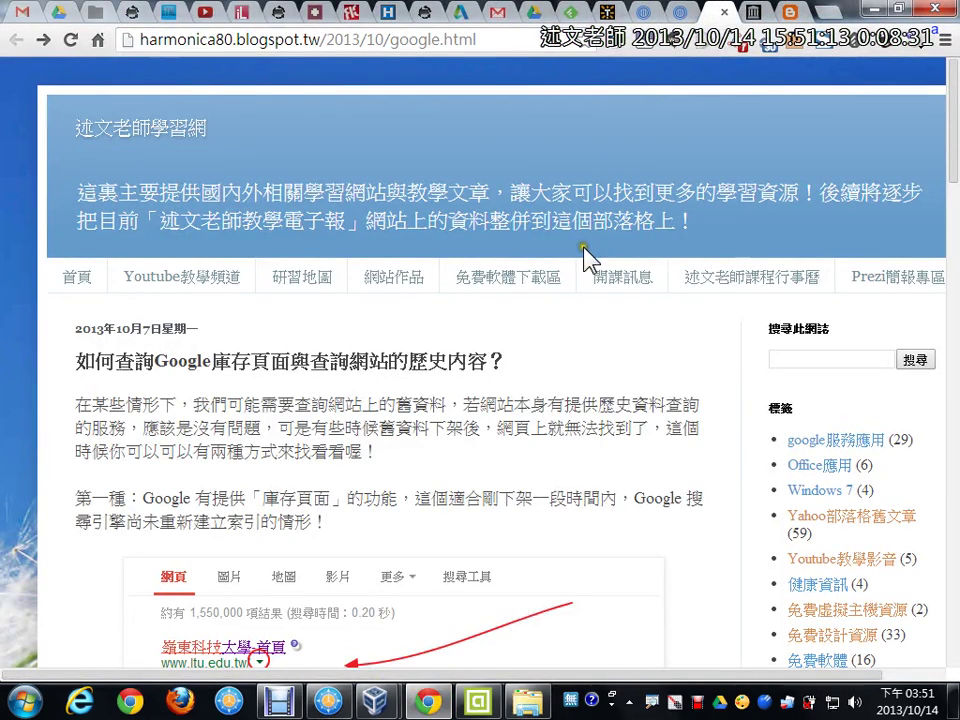
pyautogui.moveTo(447, 247); pyautogui.dragTo(585, 310)
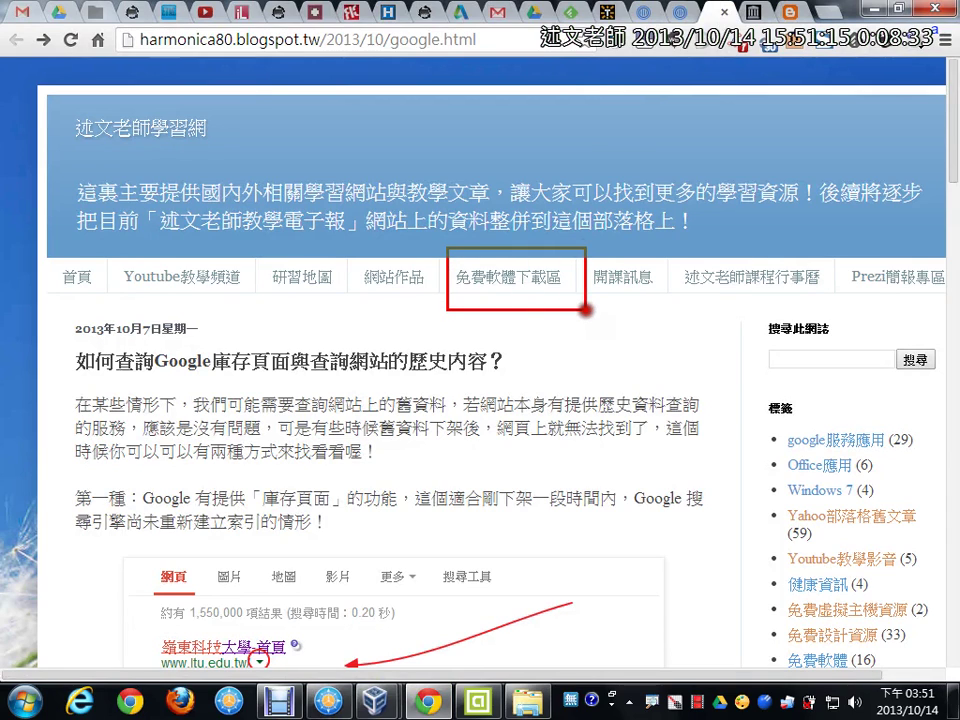
pyautogui.click(536, 281)
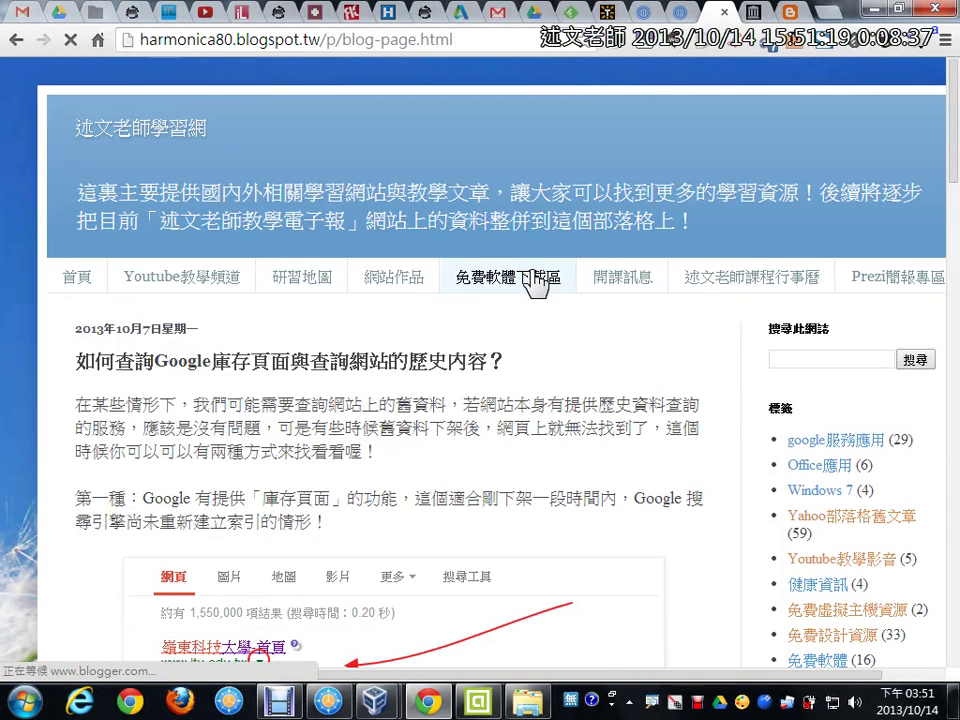